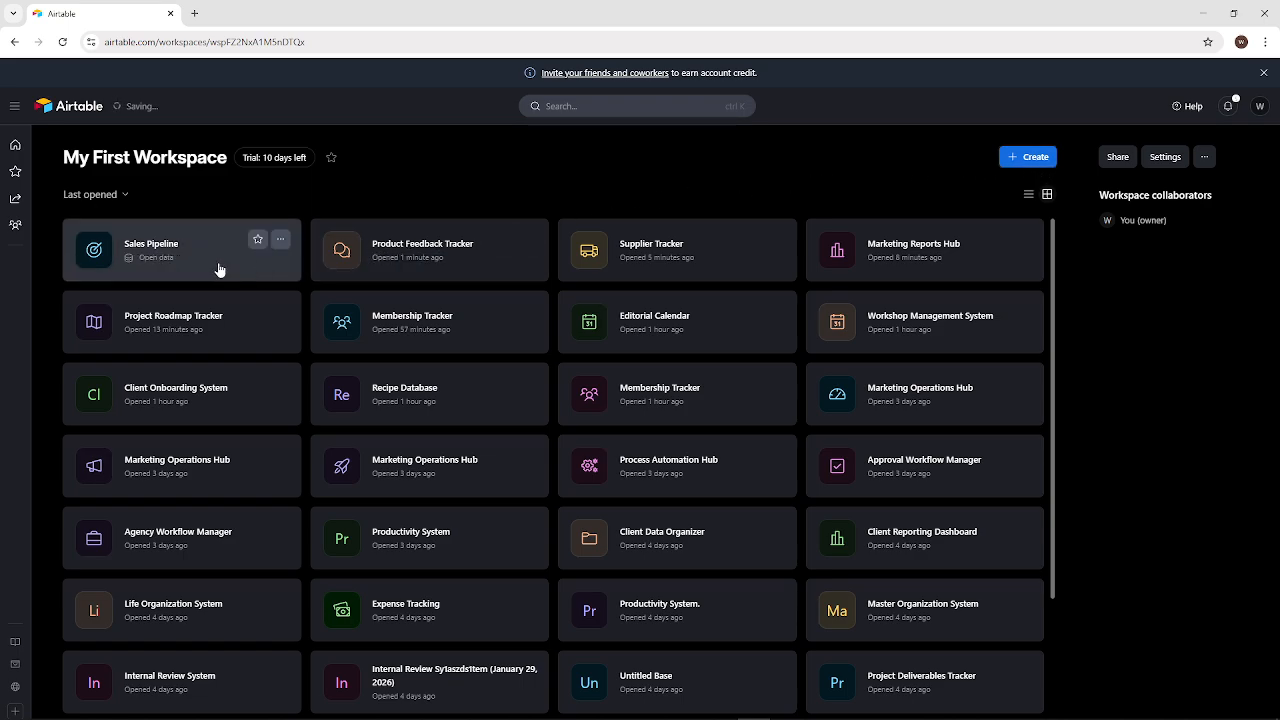
# Open the Sales Pipeline base and look through its Sales Team, Activities and Clients tables
pyautogui.click(130, 256)
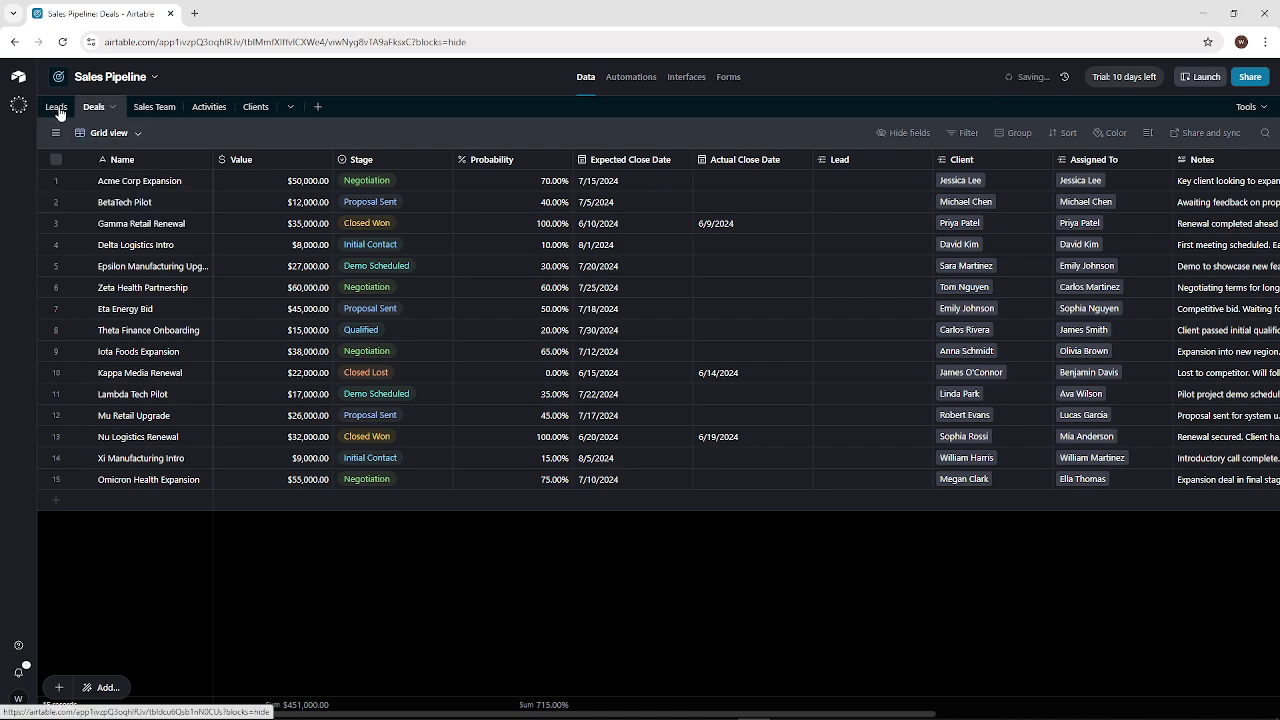
pyautogui.click(139, 112)
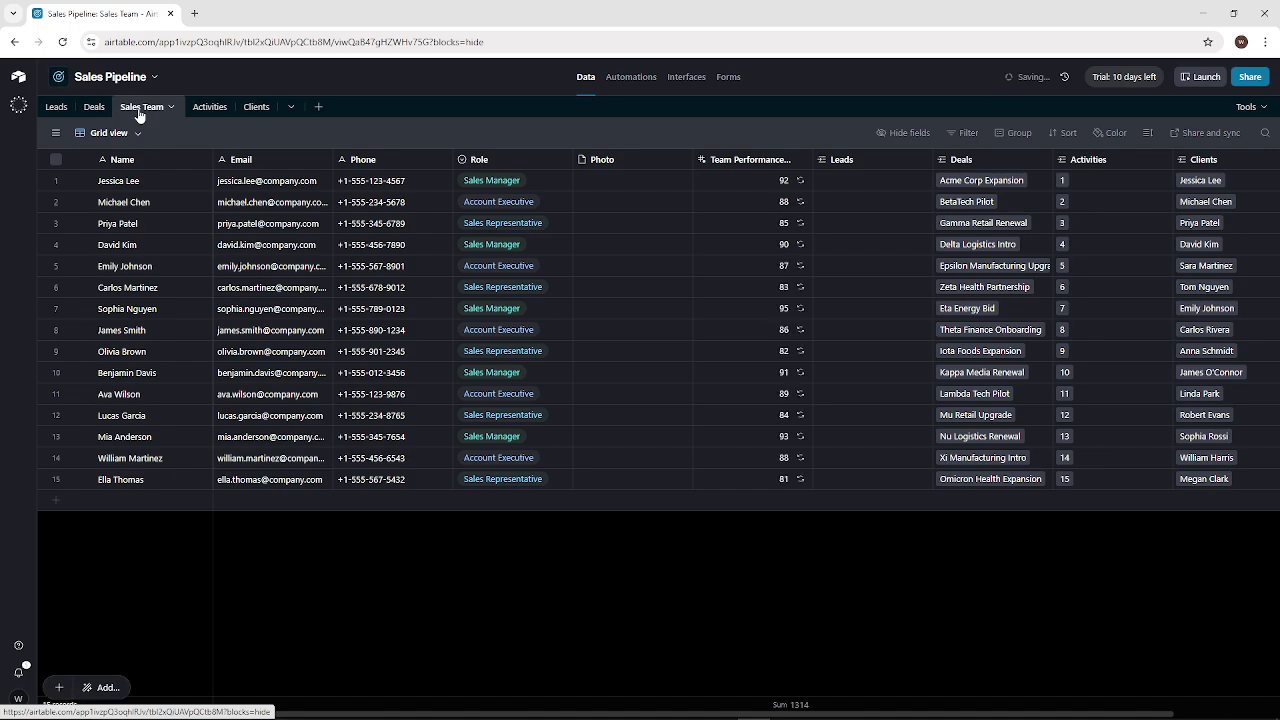
pyautogui.click(195, 108)
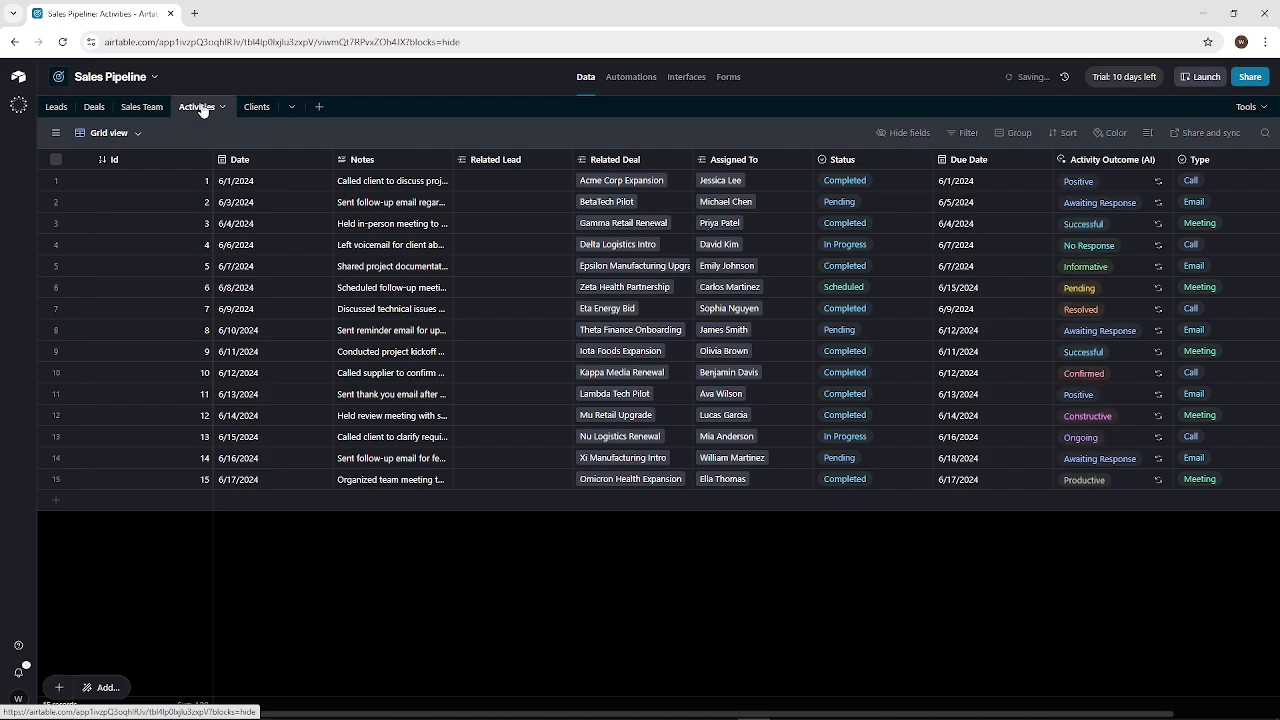
pyautogui.click(260, 107)
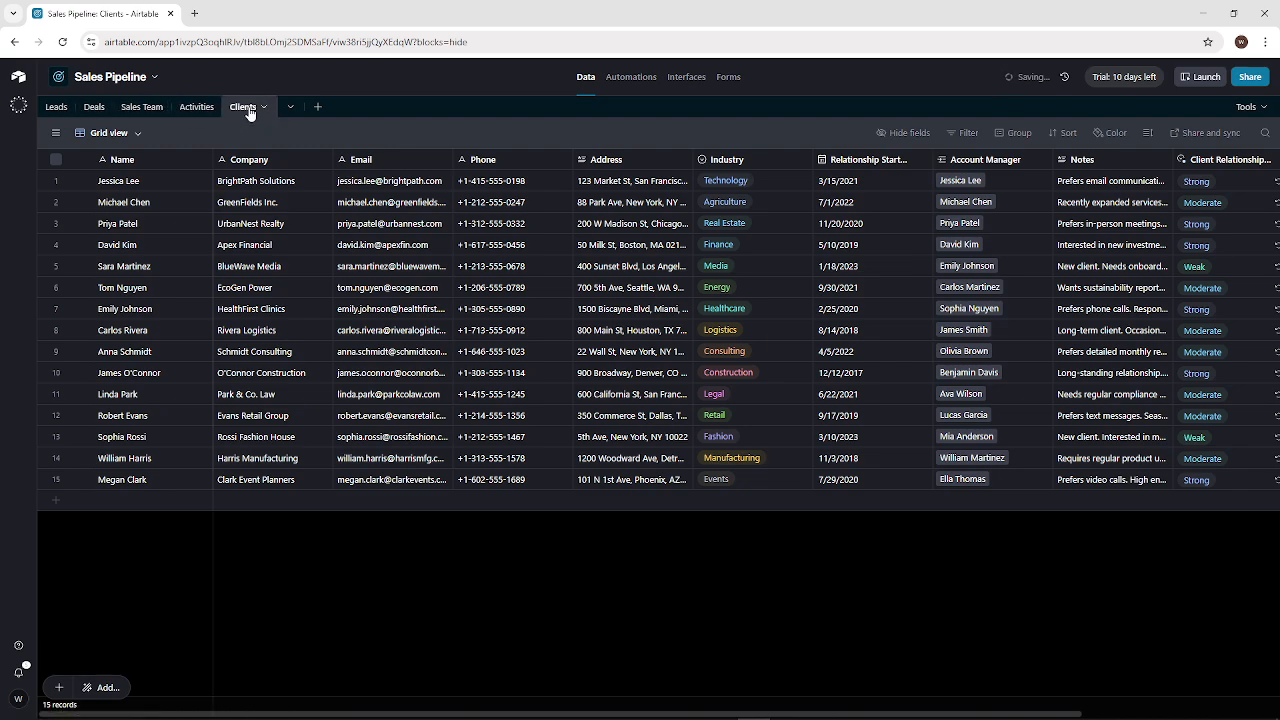
# Inspect the Name field's settings in the Deals table and close them without making changes
pyautogui.click(95, 108)
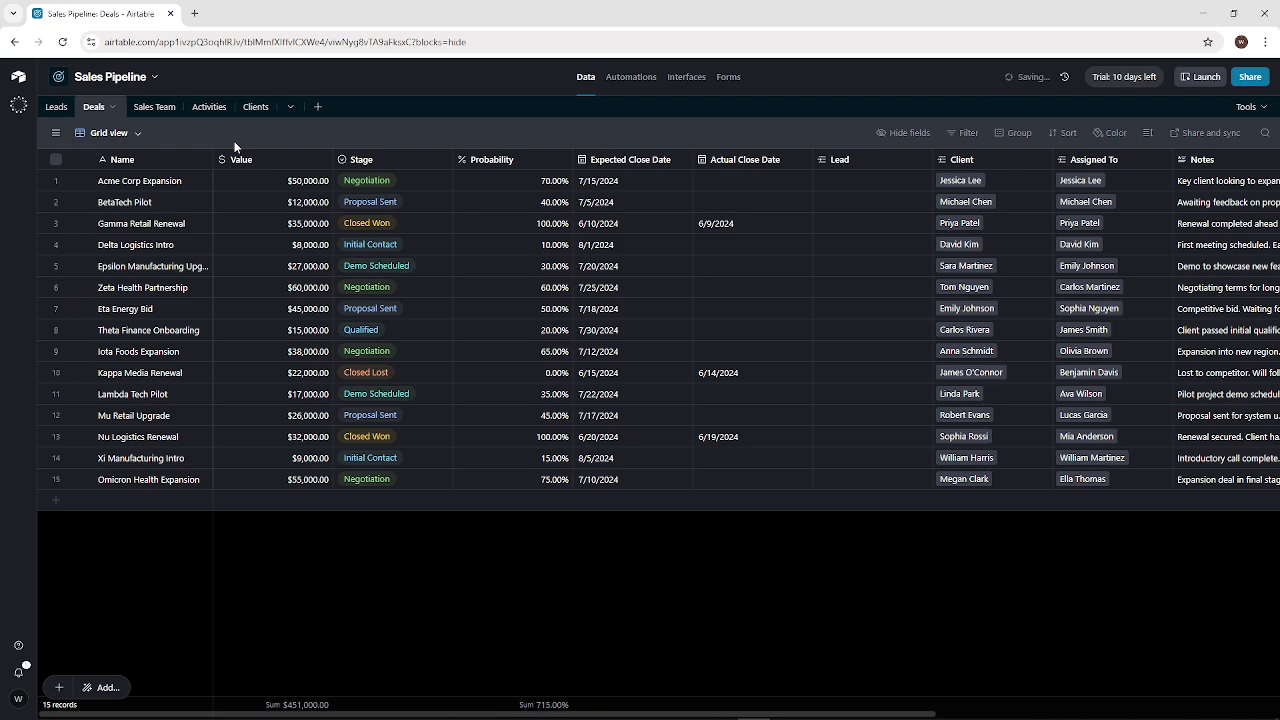
pyautogui.rightClick(175, 159)
pyautogui.click(175, 189)
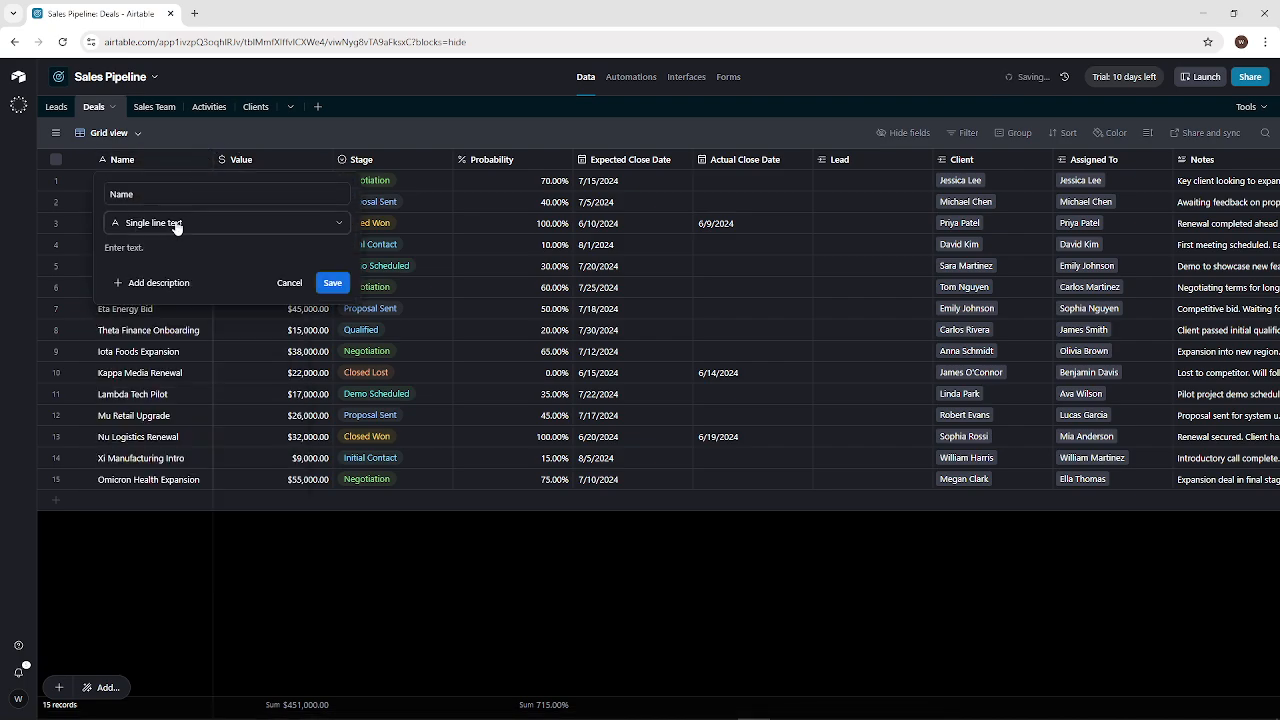
pyautogui.click(303, 133)
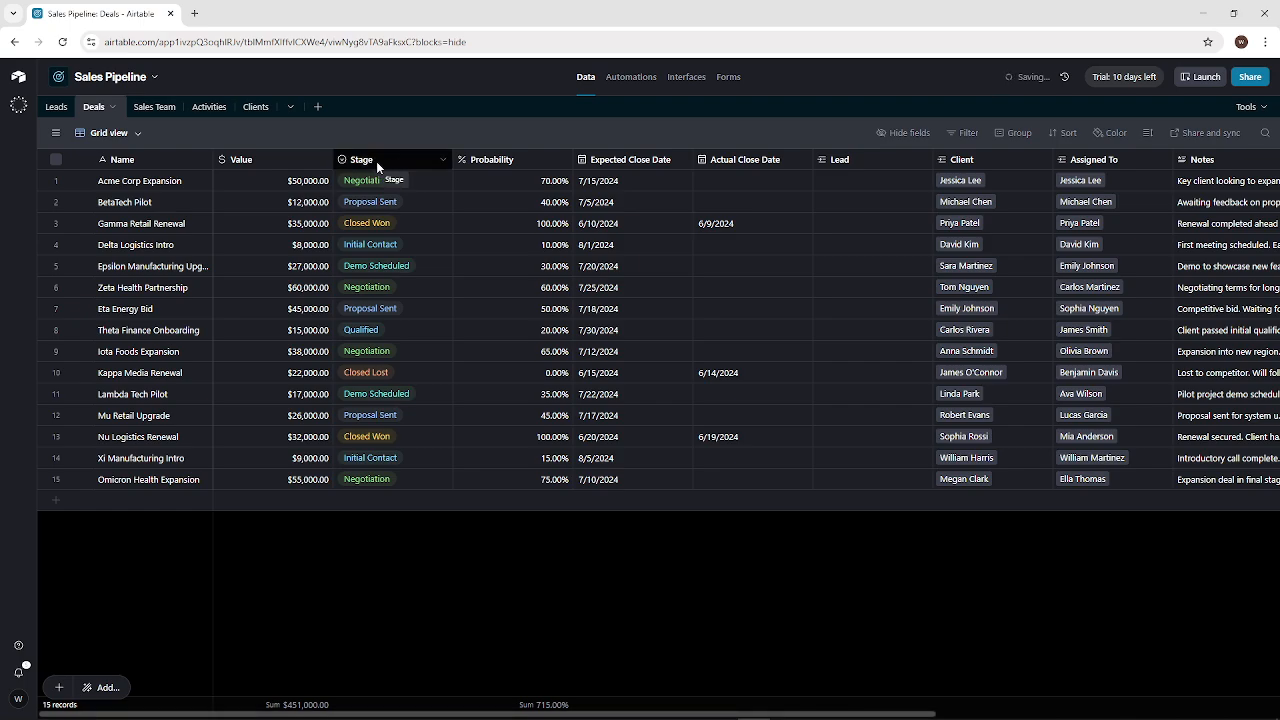
# View the Sales Team table and inspect the Date field's settings in the Activities table without changing them
pyautogui.click(156, 108)
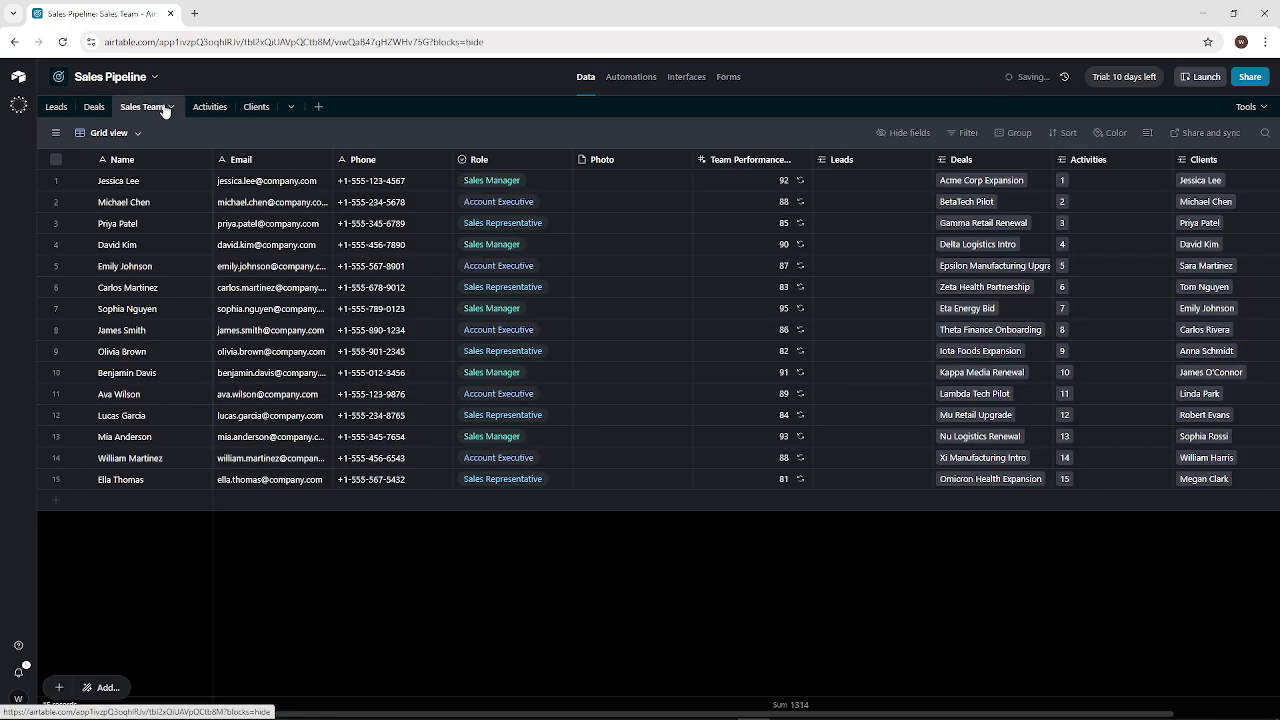
pyautogui.click(206, 112)
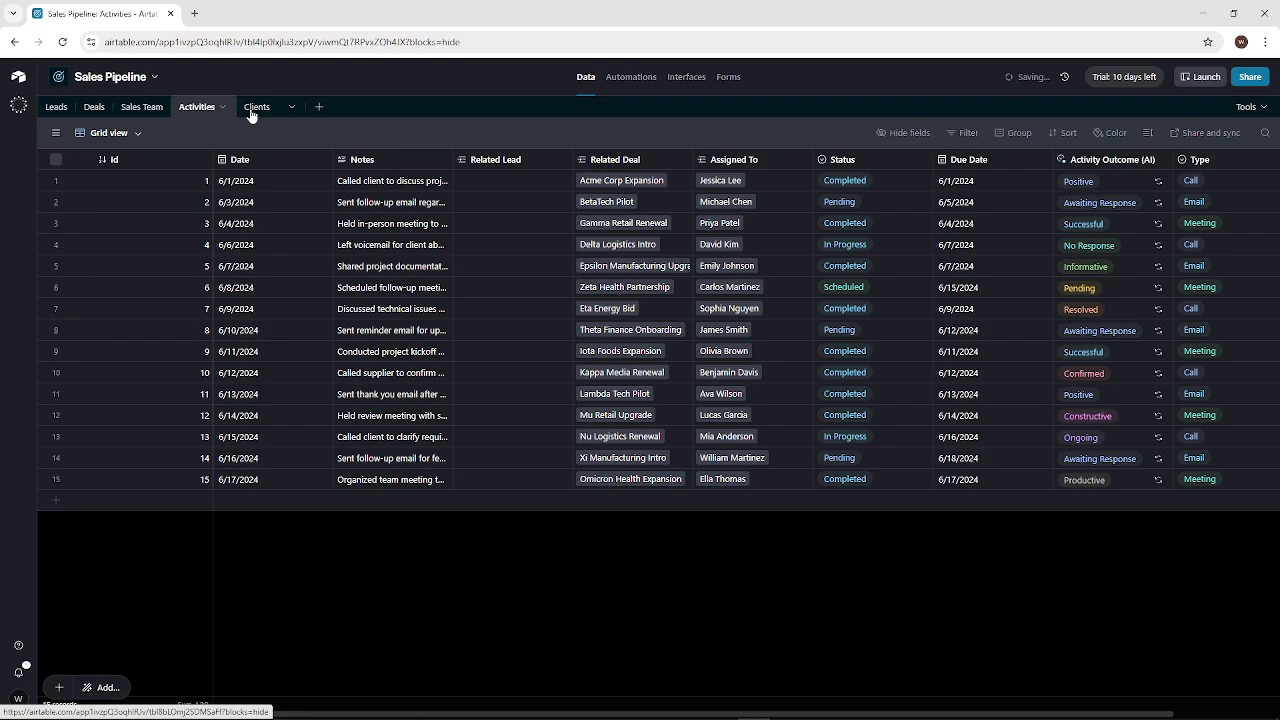
pyautogui.rightClick(267, 156)
pyautogui.click(277, 186)
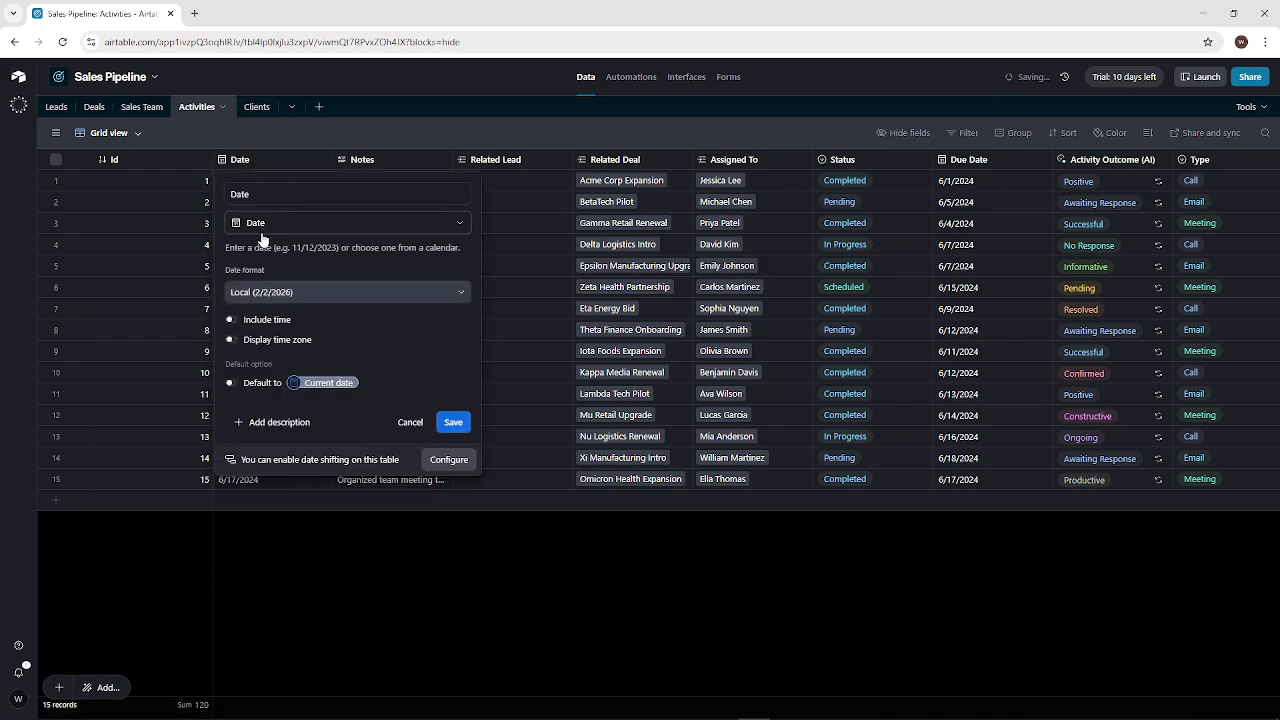
pyautogui.click(400, 130)
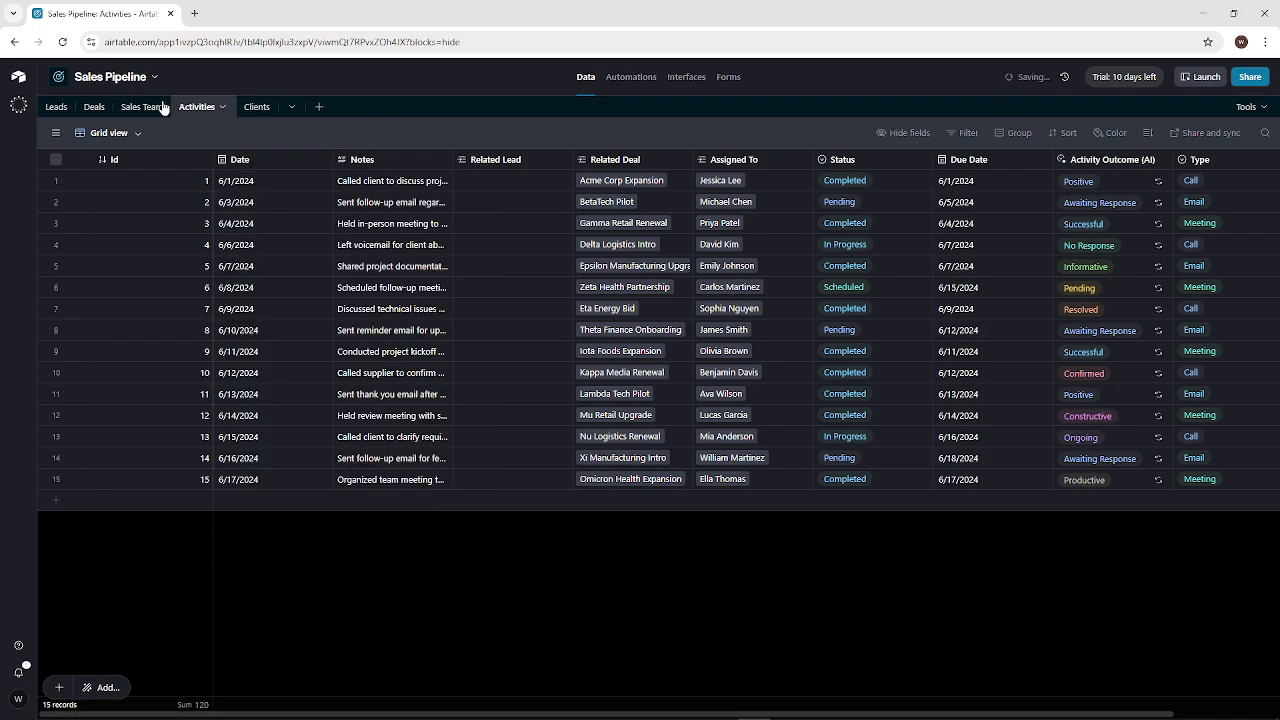
# Inspect the Value field's settings in the Deals table and close them without making changes
pyautogui.click(96, 108)
pyautogui.rightClick(295, 155)
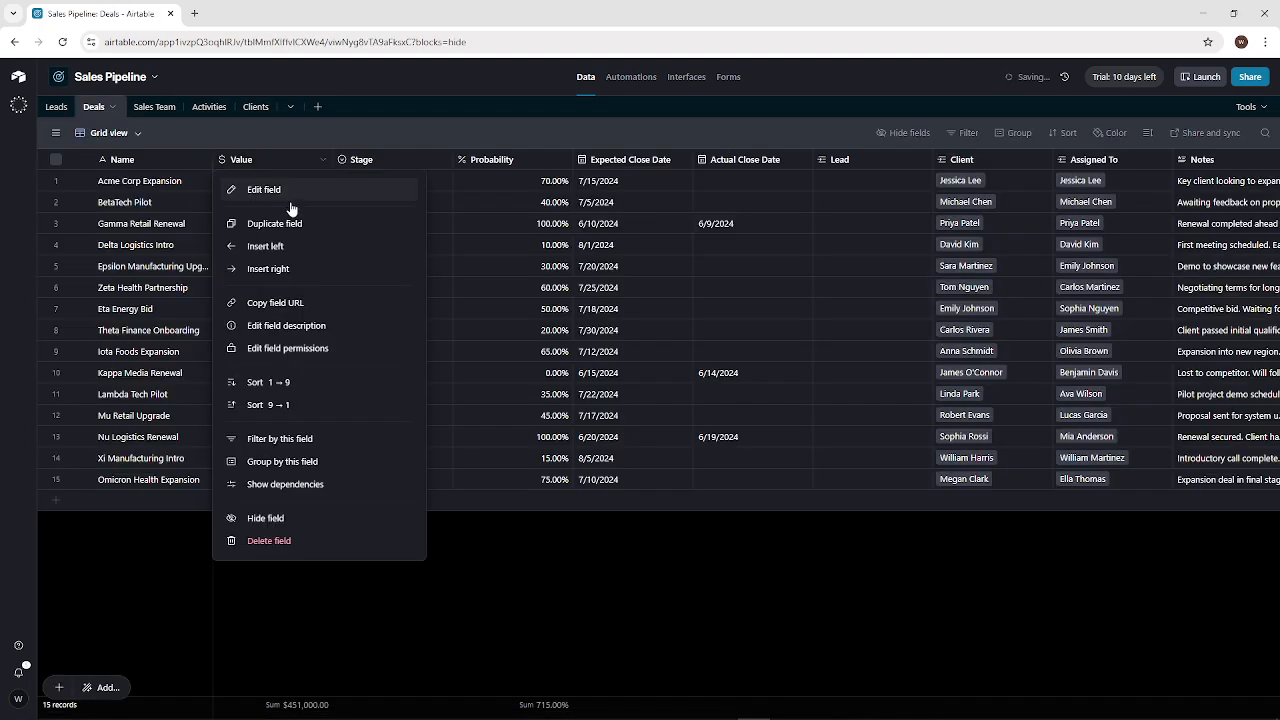
pyautogui.click(289, 197)
pyautogui.click(340, 132)
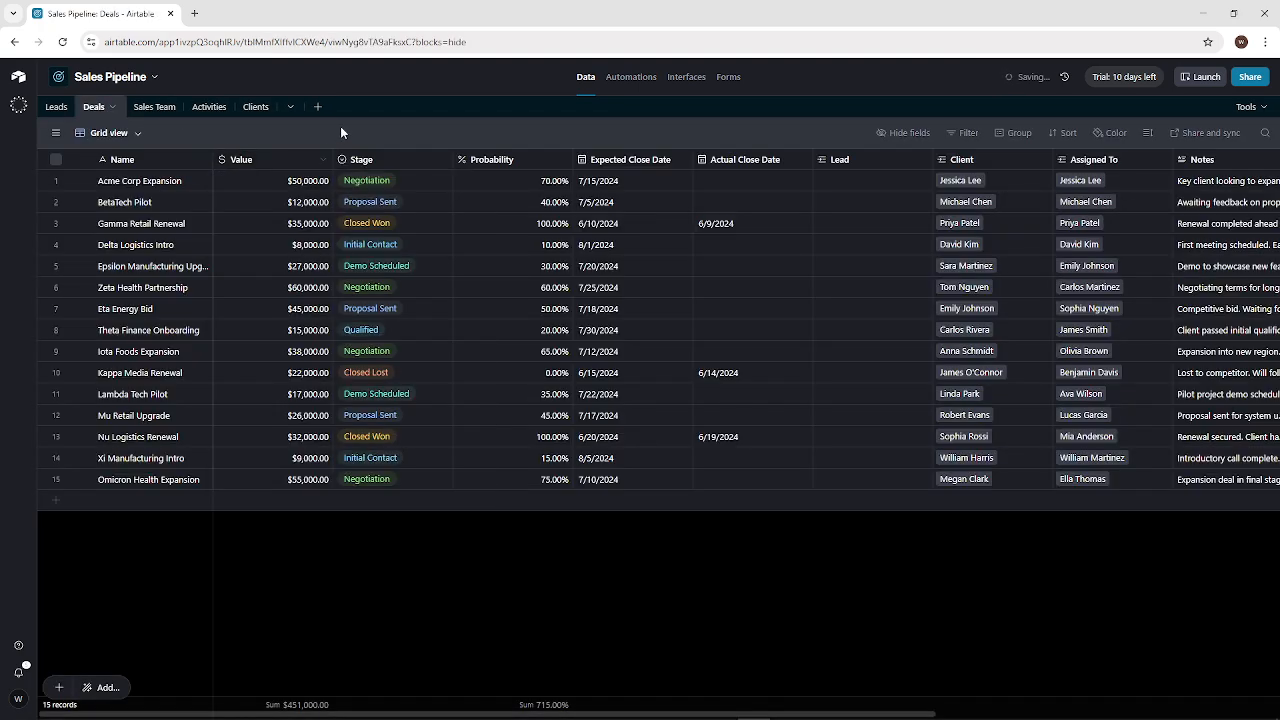
# Inspect the Photo field's settings in the Sales Team table and close them without making changes
pyautogui.click(153, 108)
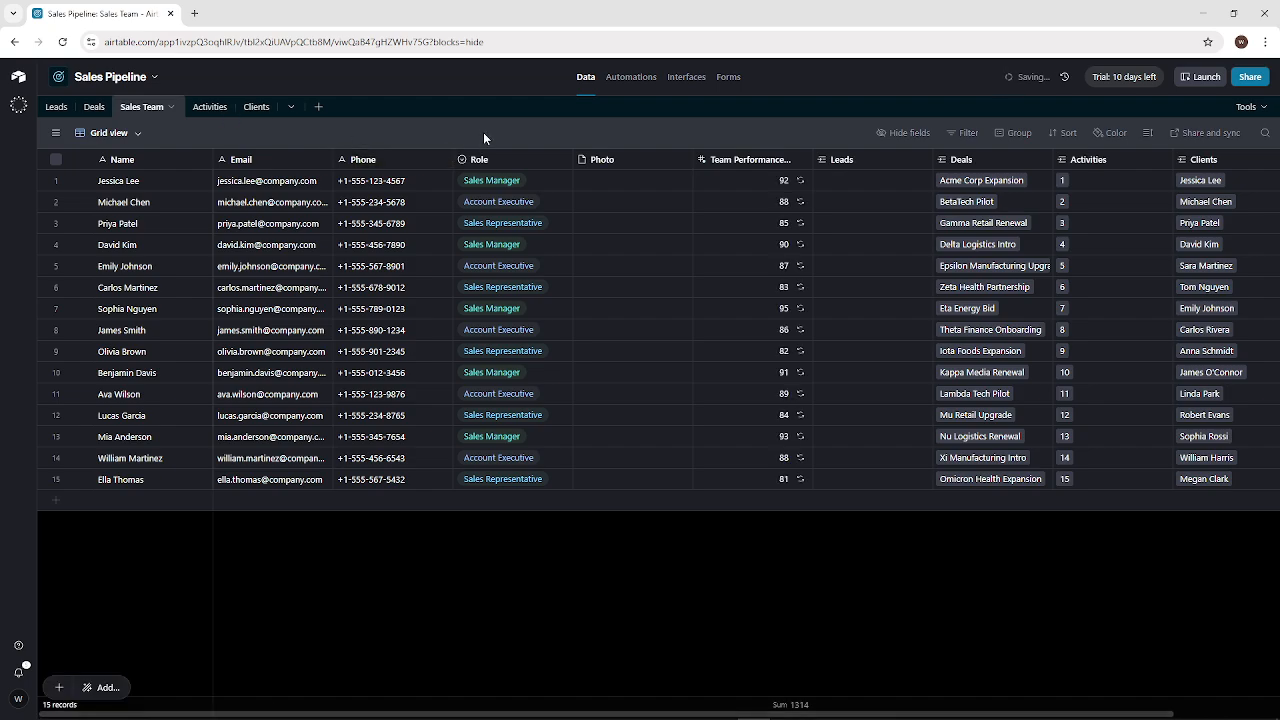
pyautogui.rightClick(605, 159)
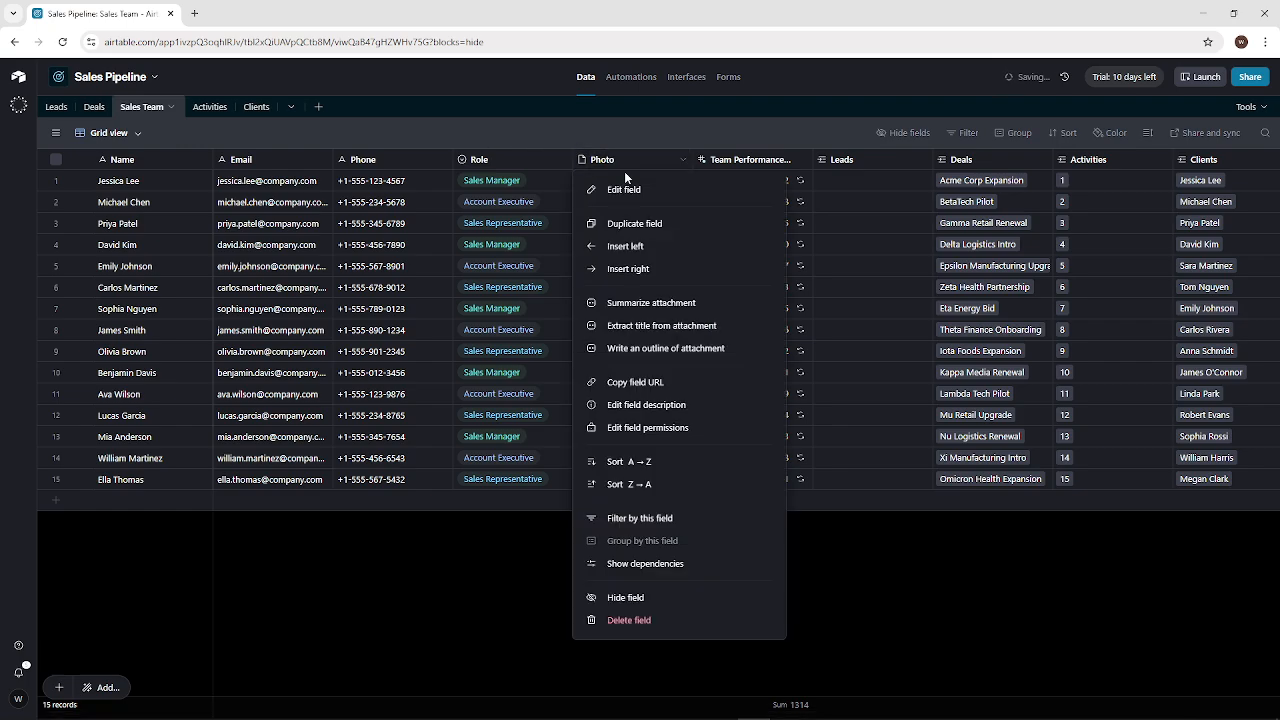
pyautogui.click(624, 190)
pyautogui.click(618, 162)
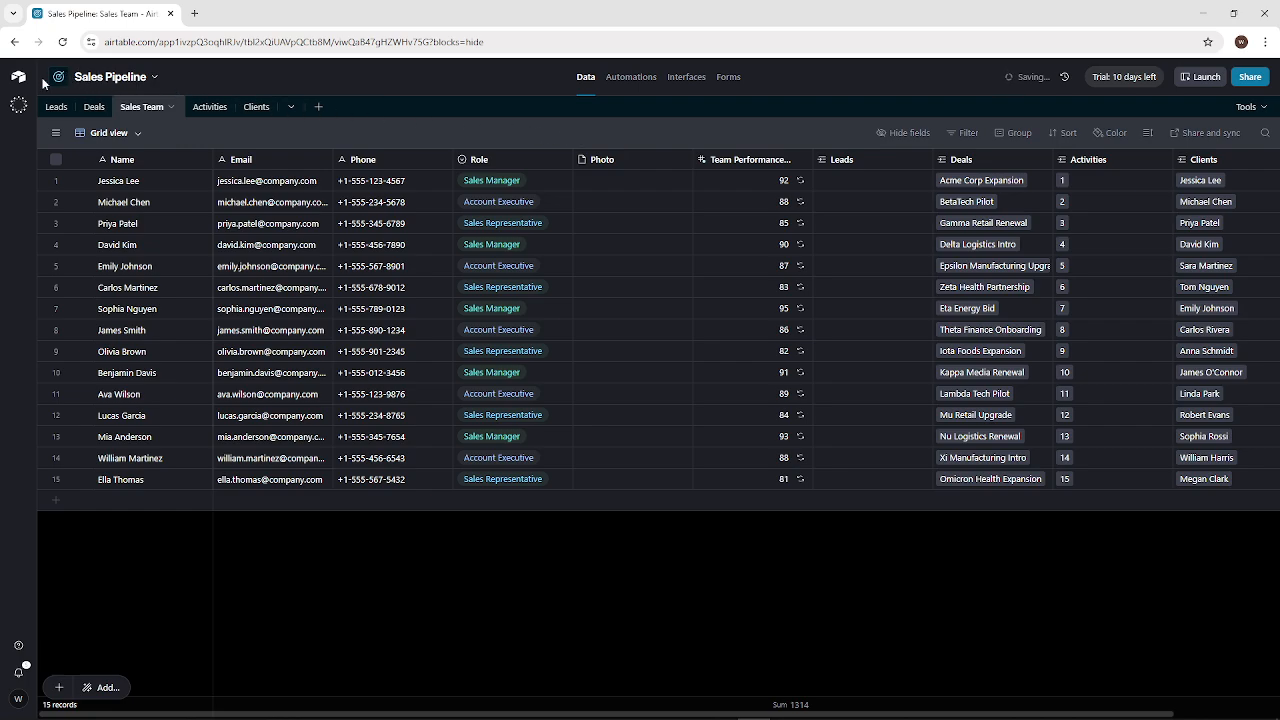
# Check the Sales Team table's list of views and look across all of its fields
pyautogui.click(55, 134)
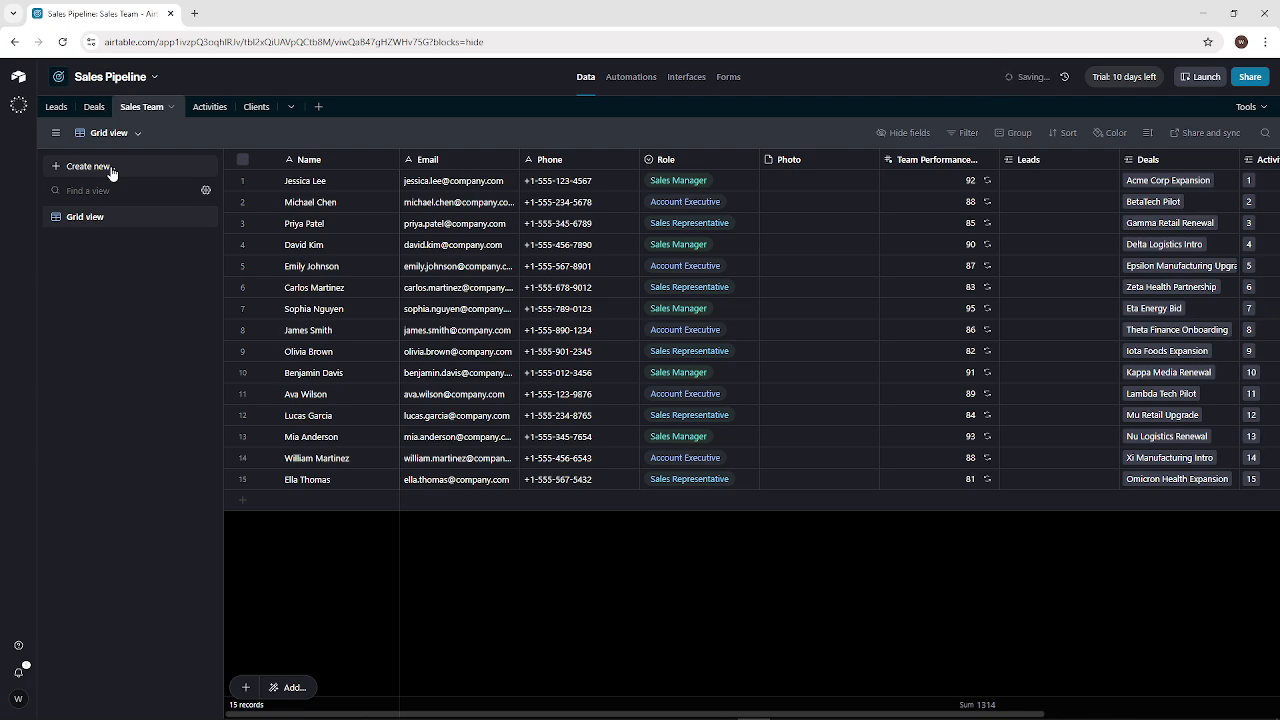
pyautogui.click(57, 133)
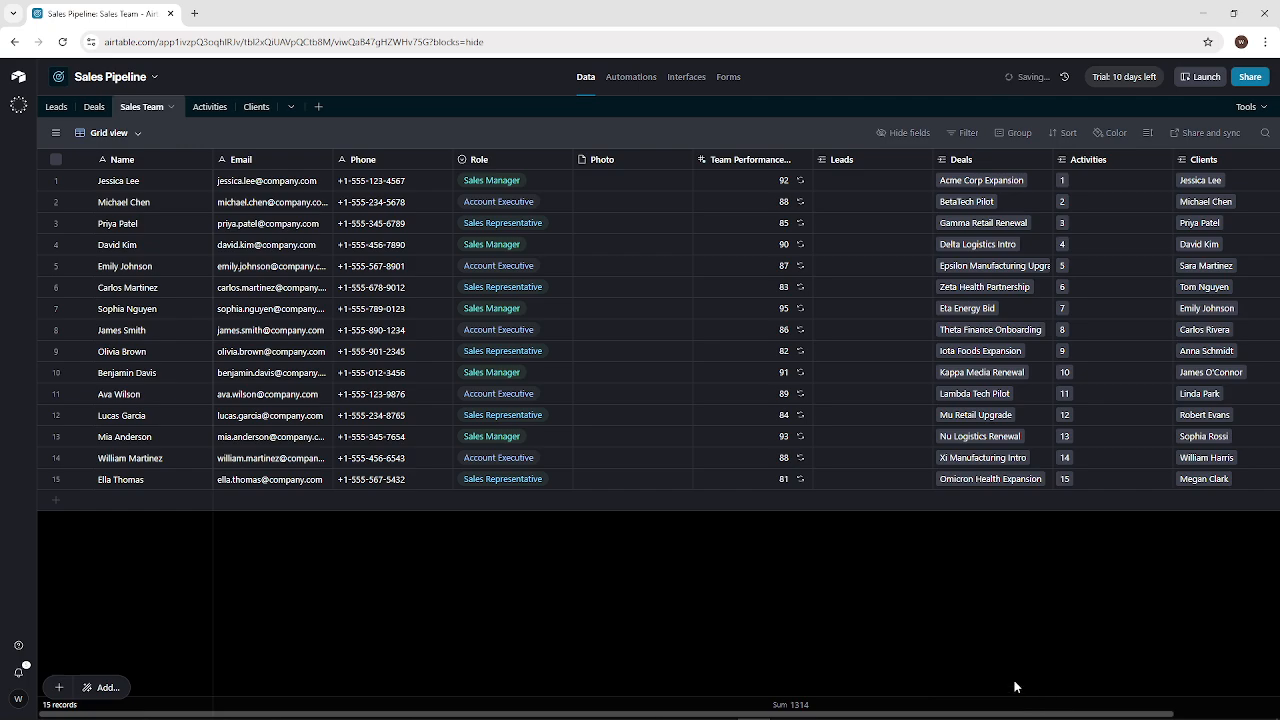
pyautogui.hscroll(3, 1000, 708)
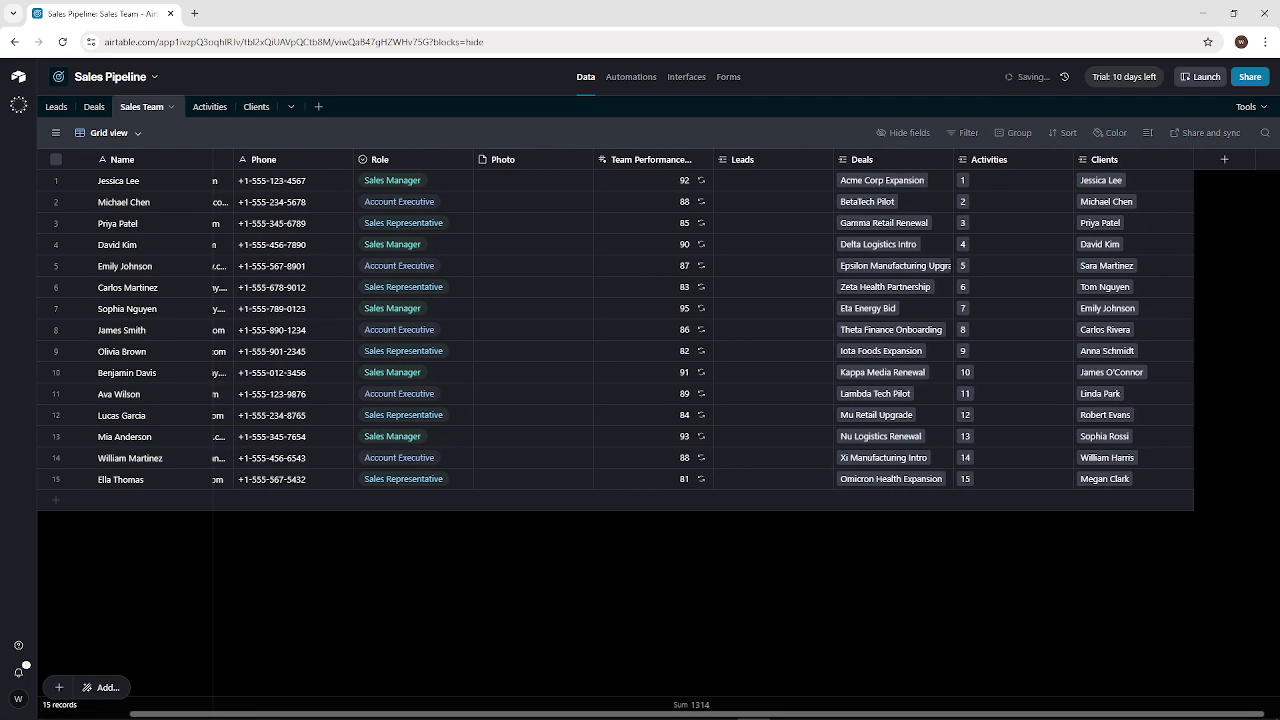
pyautogui.hscroll(-3, 976, 709)
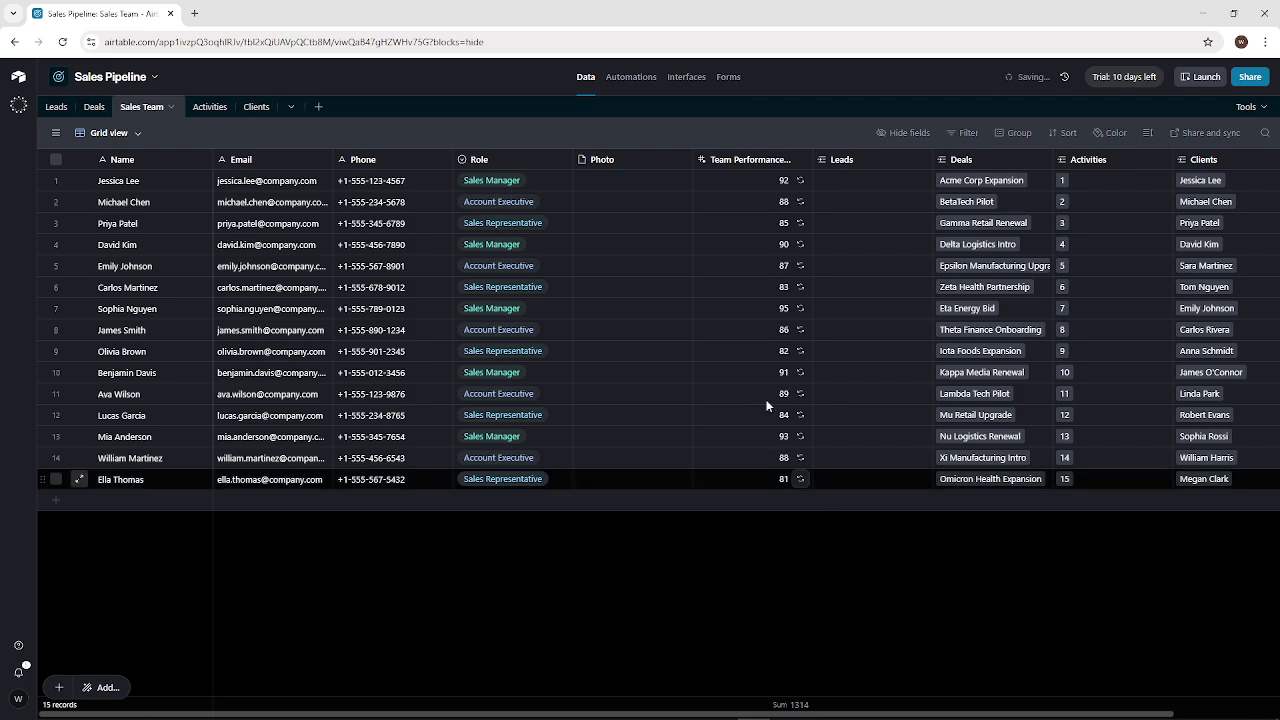
# Review the triggers of the Activity Due Date Reminder and Lead Assignment Notification automations
pyautogui.click(628, 78)
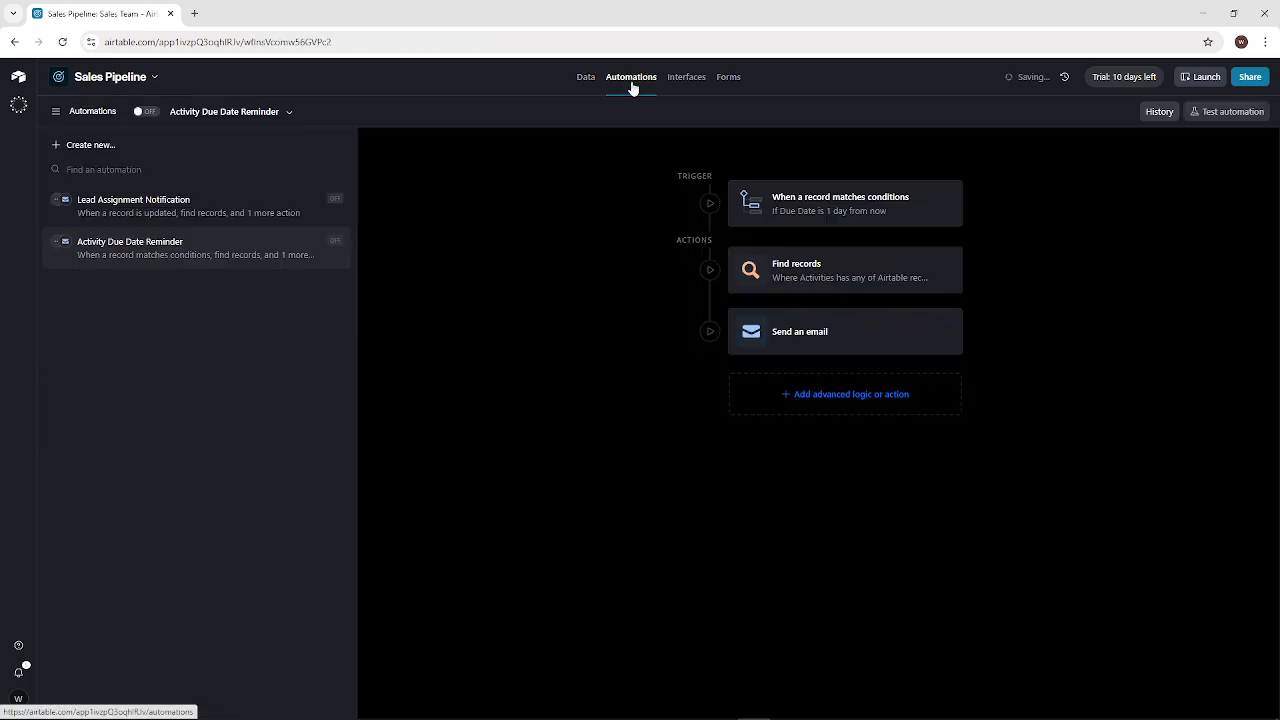
pyautogui.click(835, 216)
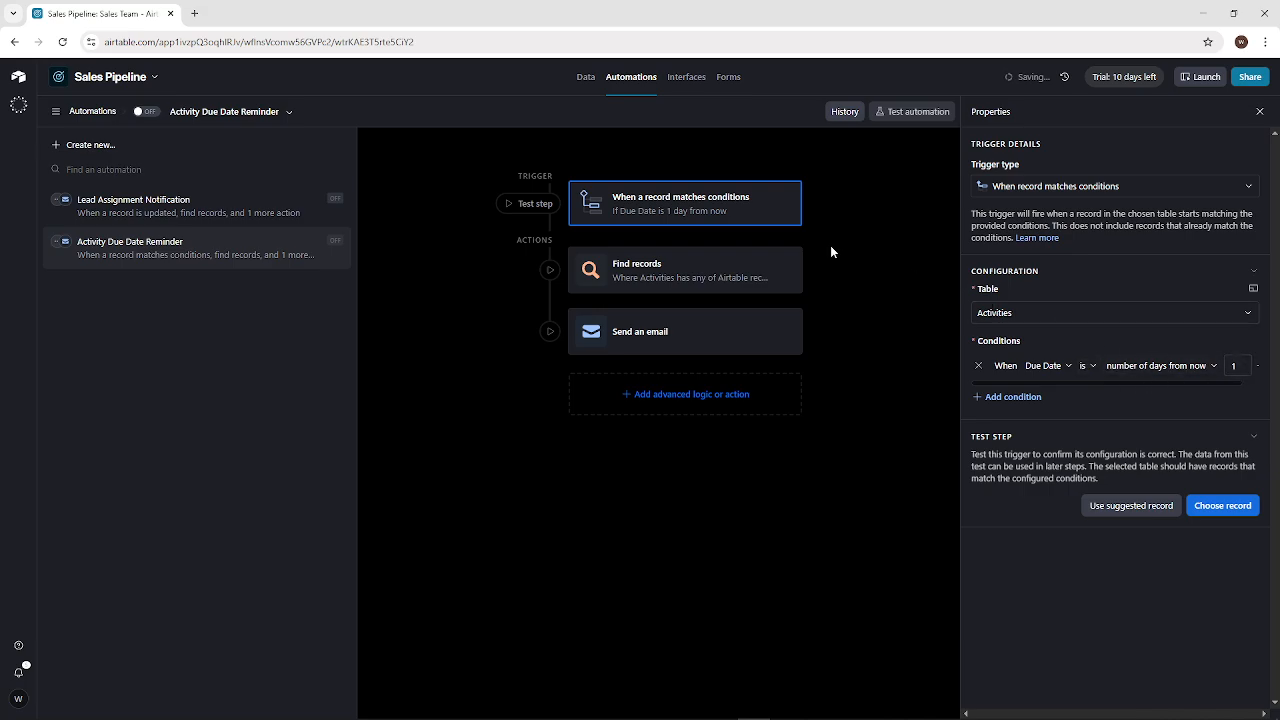
pyautogui.click(246, 212)
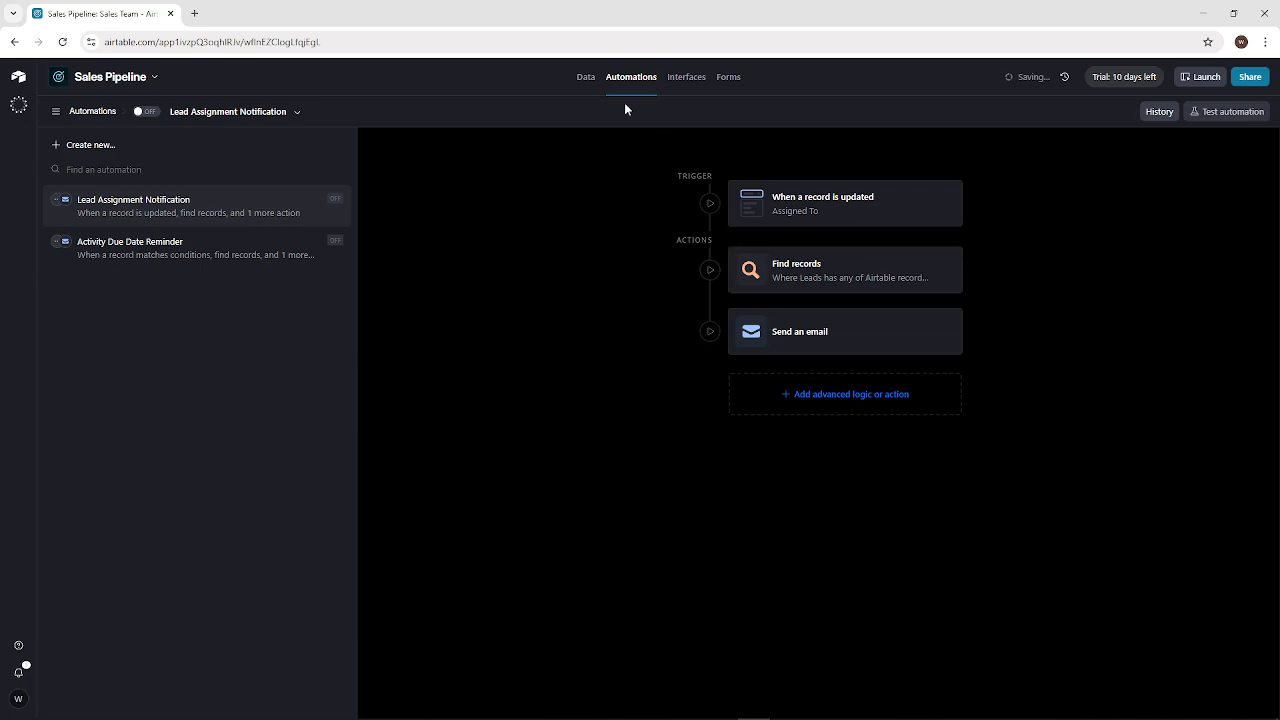
pyautogui.click(786, 214)
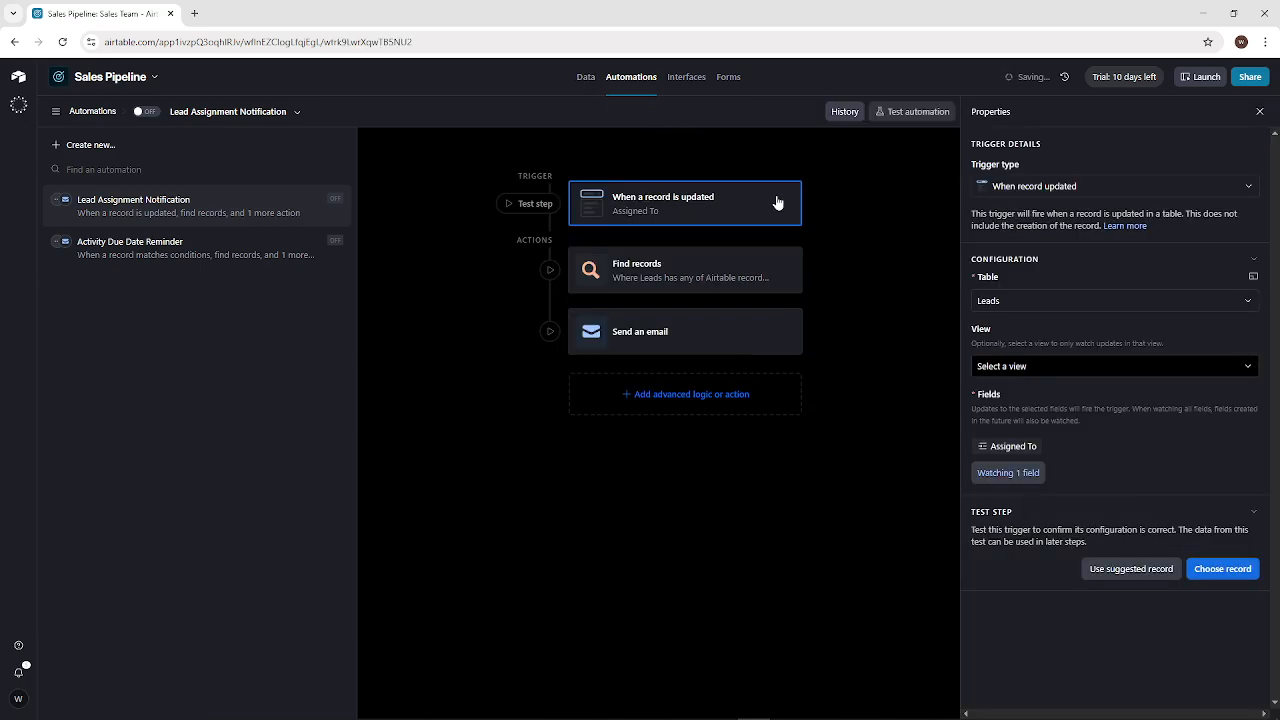
# Return to the base's data and open the Clients table, passing through the Activities table
pyautogui.click(586, 78)
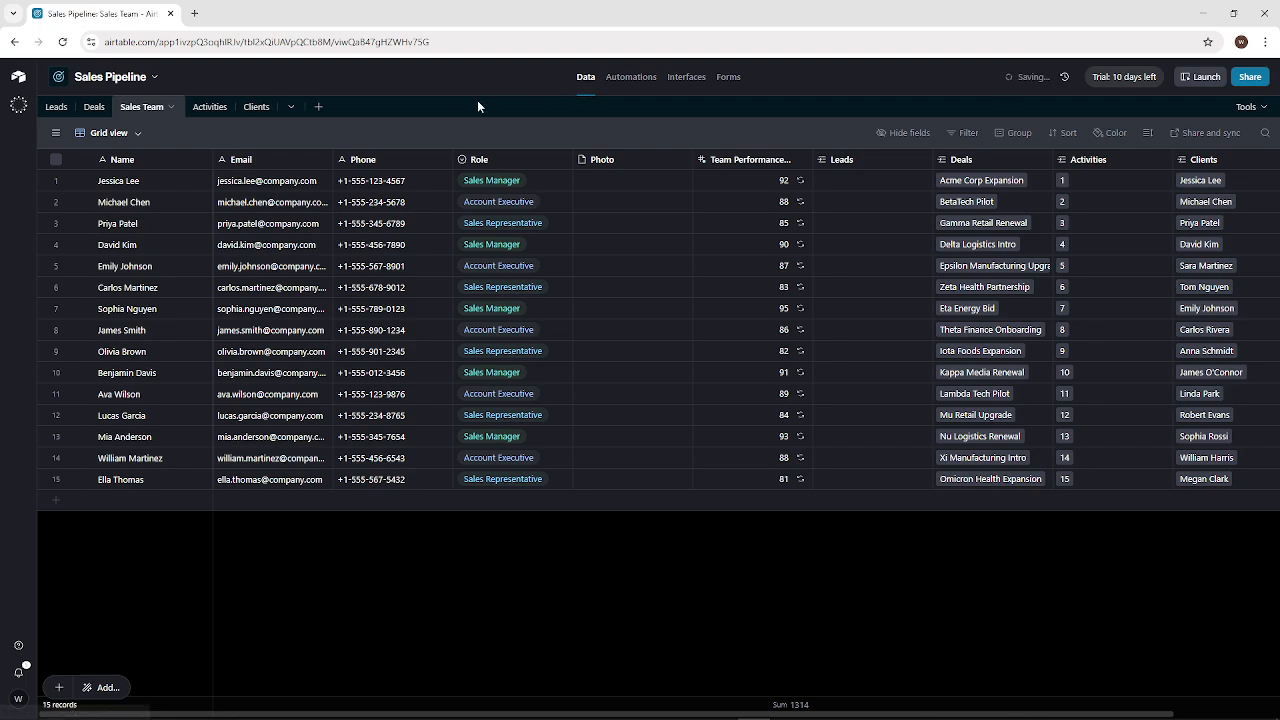
pyautogui.click(212, 107)
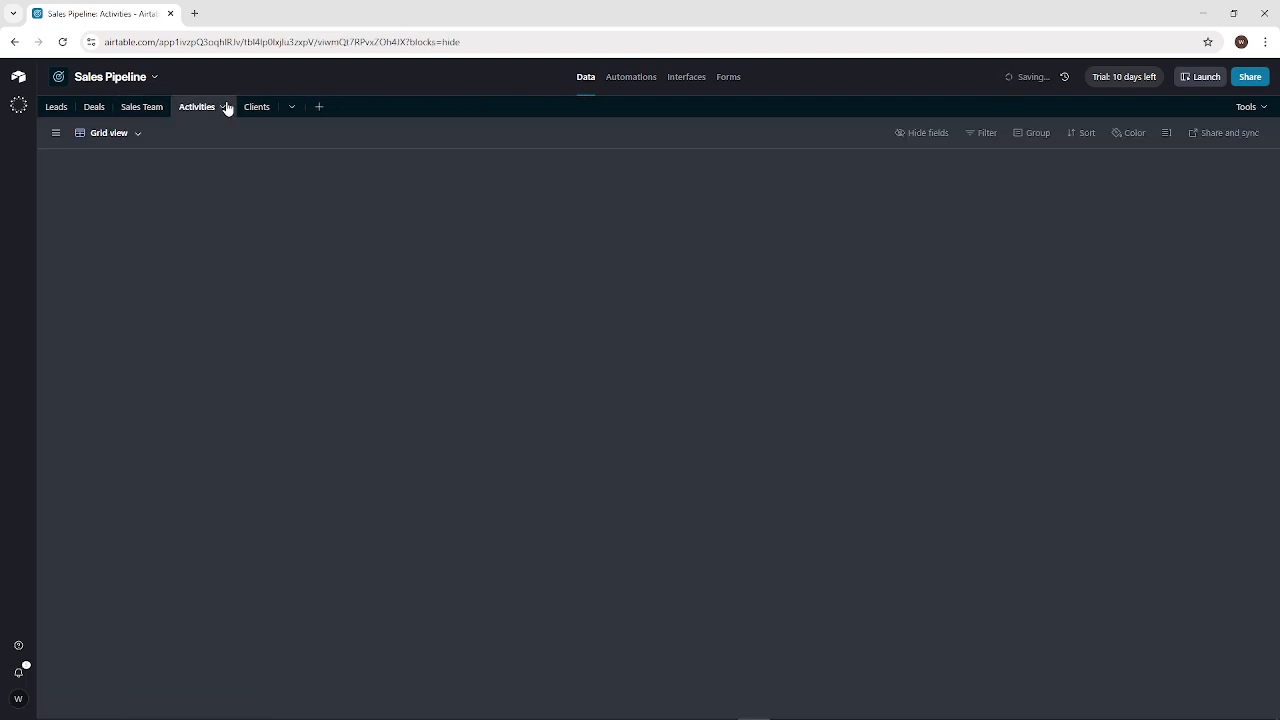
pyautogui.click(252, 108)
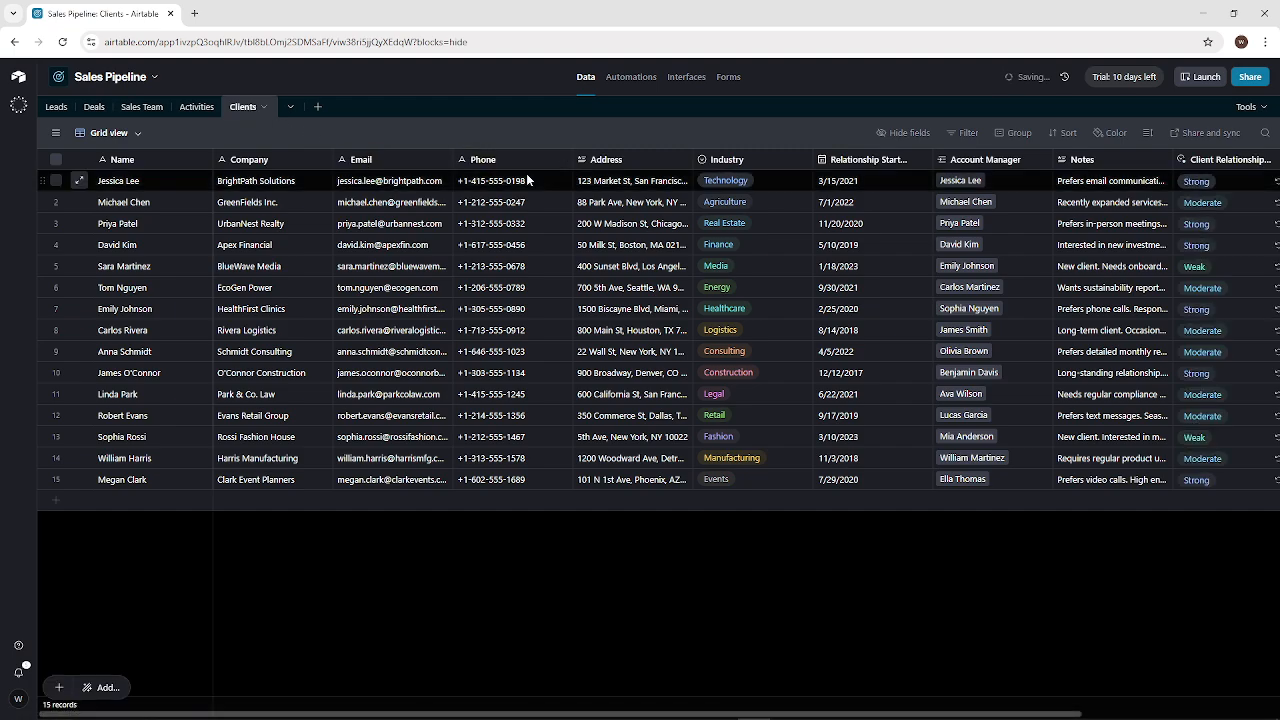
# Set the BrightPath Solutions client's relationship value to Moderate and restore it to Strong
pyautogui.doubleClick(1196, 182)
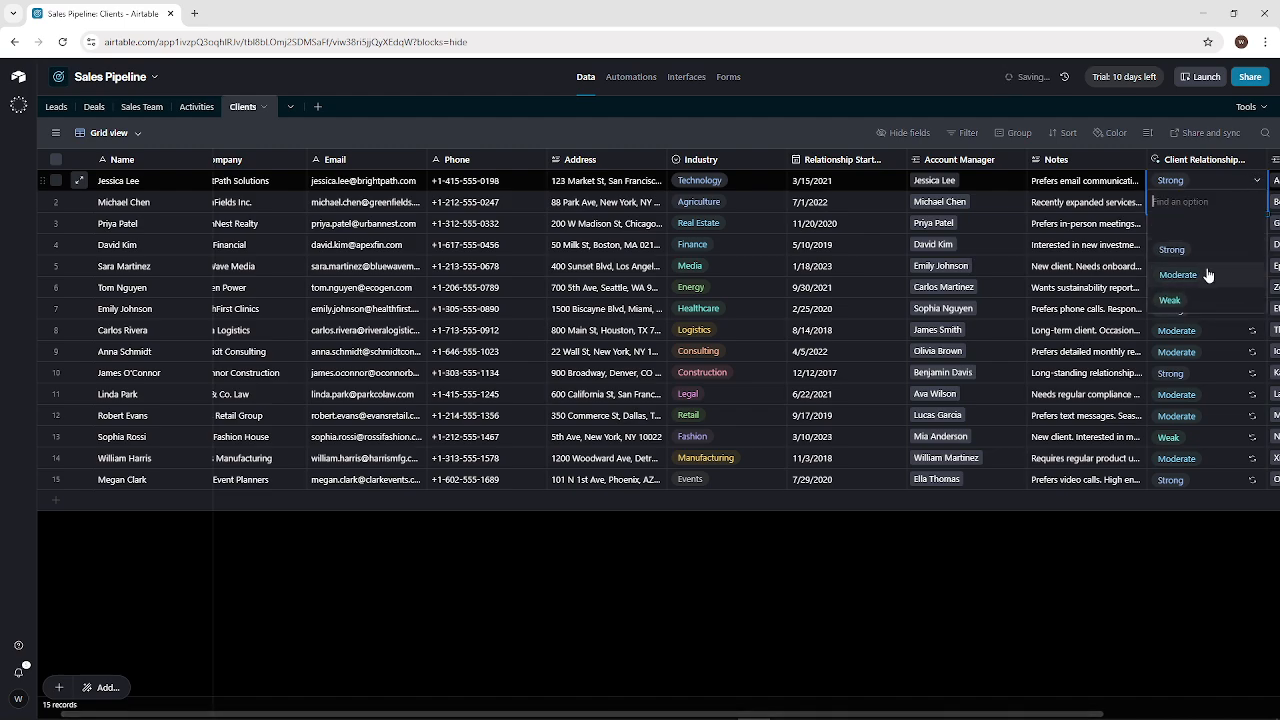
pyautogui.click(1207, 275)
pyautogui.click(1250, 181)
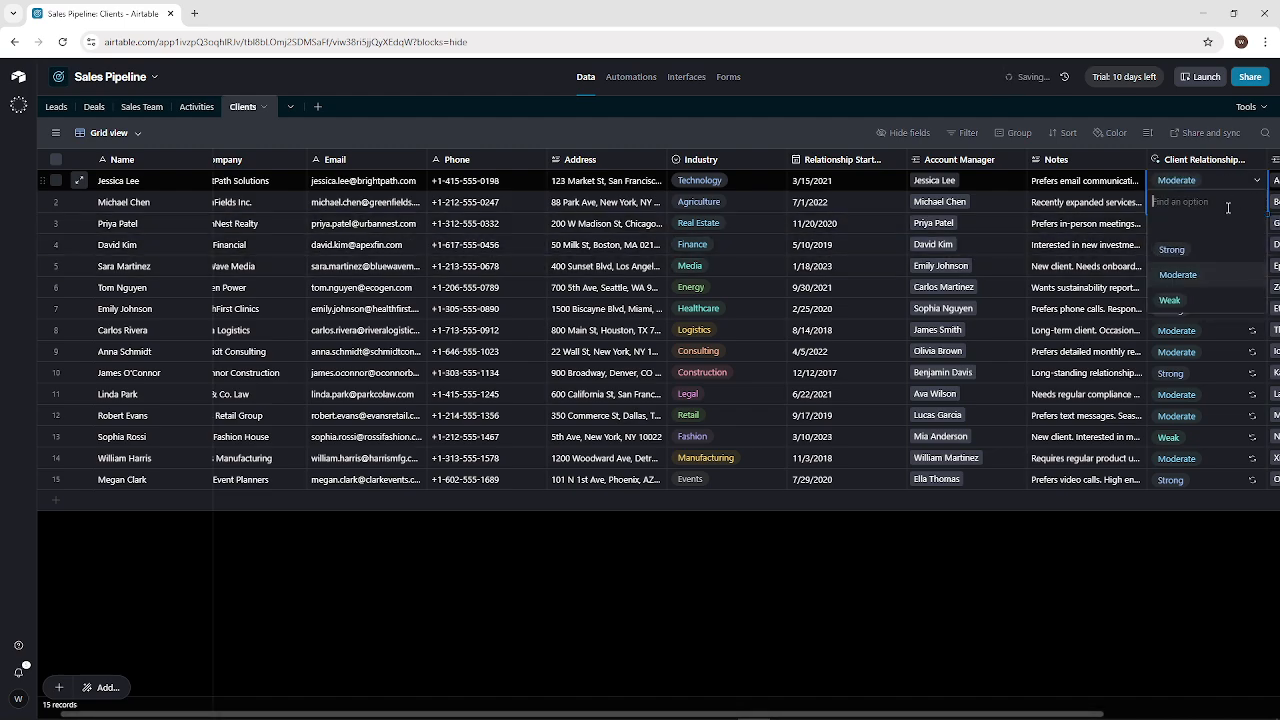
pyautogui.click(1200, 251)
# Set the client relationship value of the BlueWave Media record to Moderate in the Clients table
pyautogui.click(1192, 276)
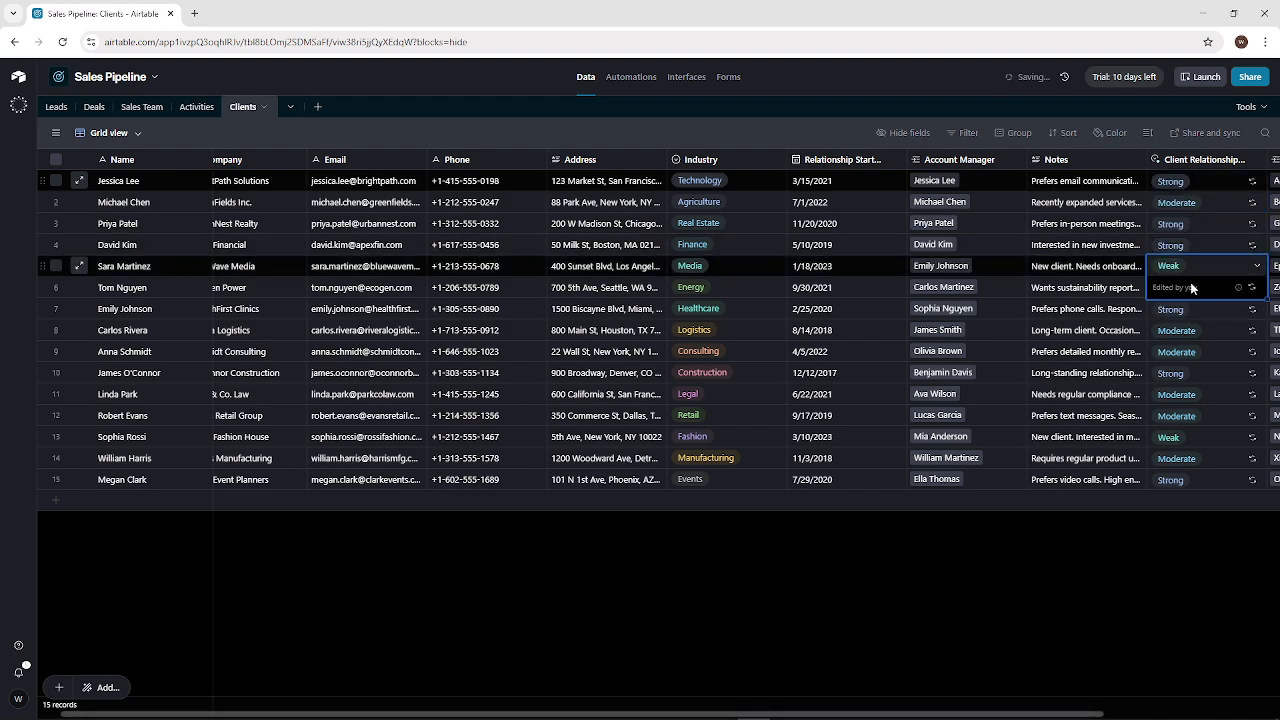
pyautogui.click(1253, 275)
pyautogui.click(1183, 362)
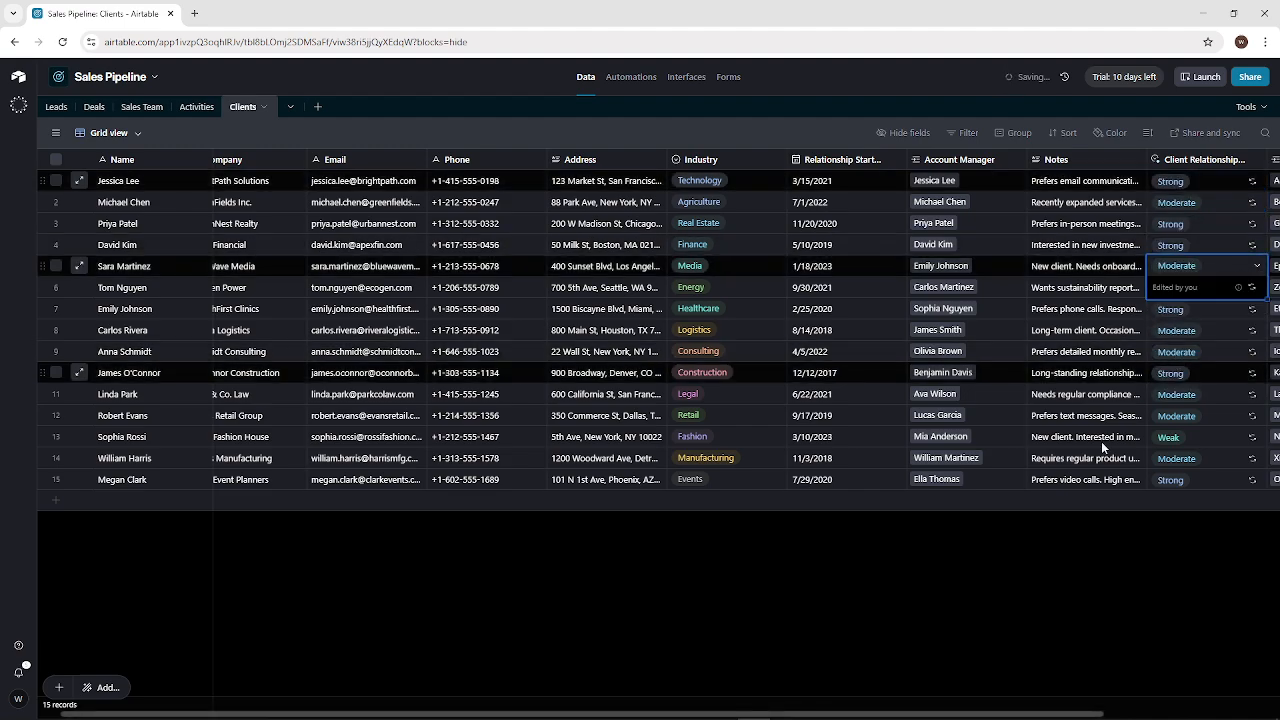